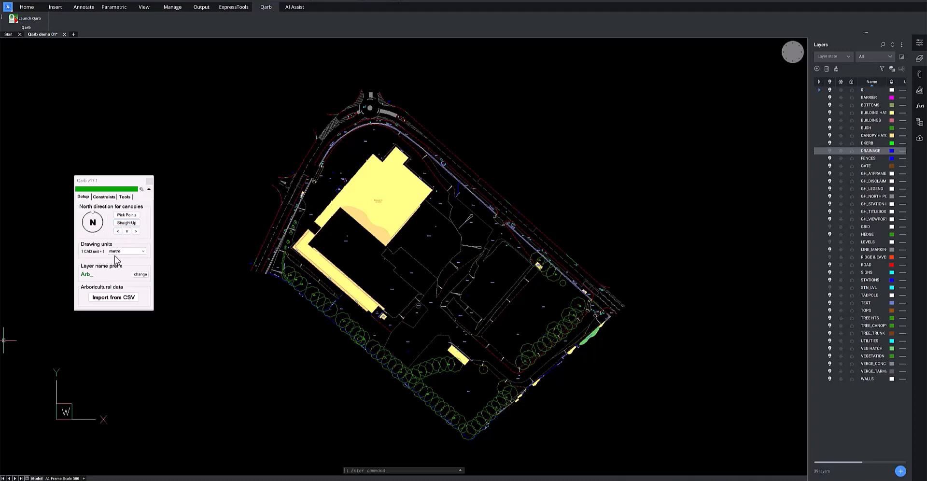
Check the drawing unit options, keeping metre, and measure across the road west of the building with DIST
{"action": "left_click", "coordinate": [143, 251]}
{"action": "left_click", "coordinate": [86, 259]}
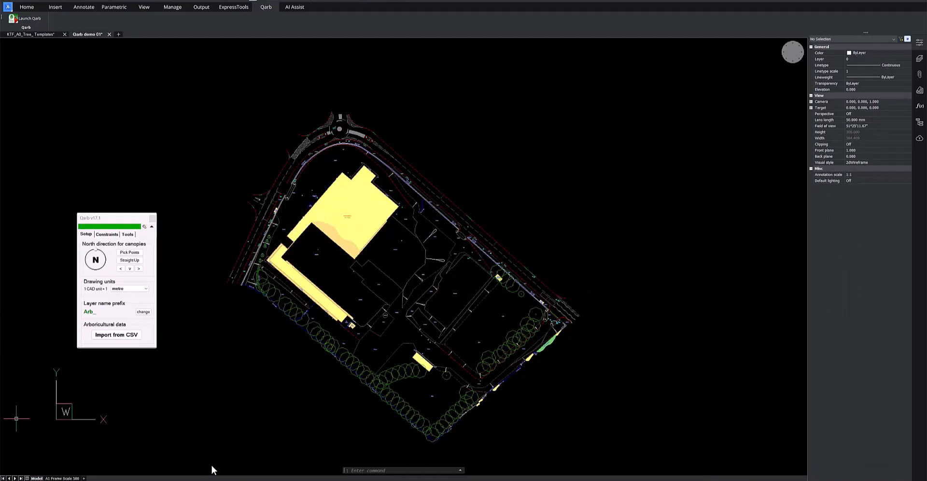
{"action": "left_click", "coordinate": [367, 469]}
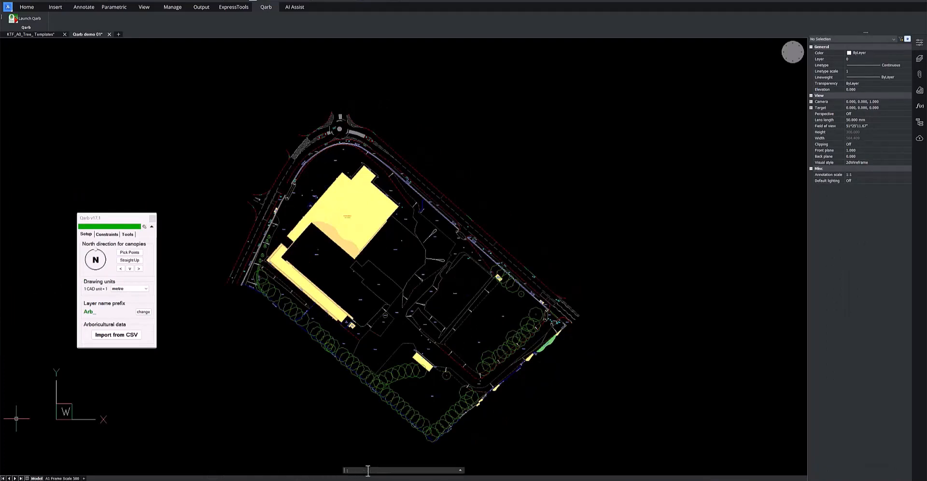
{"action": "type", "text": "DIST"}
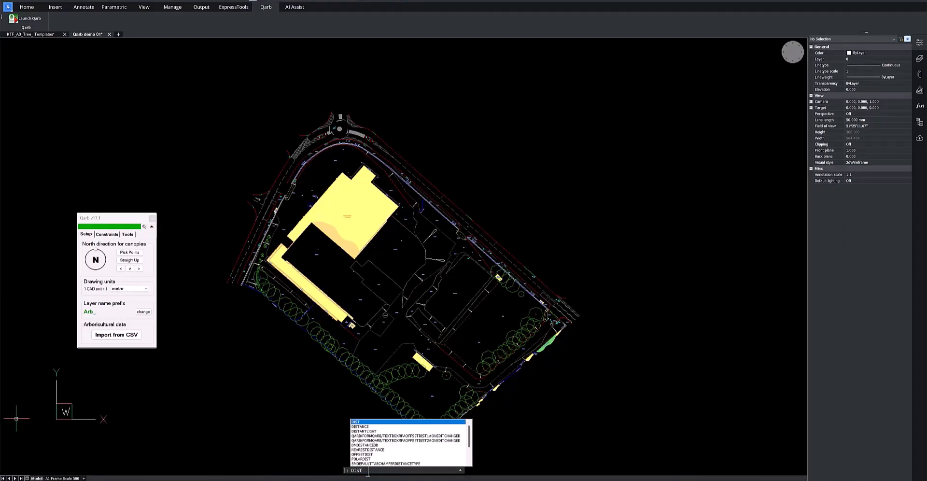
{"action": "key", "text": "Return"}
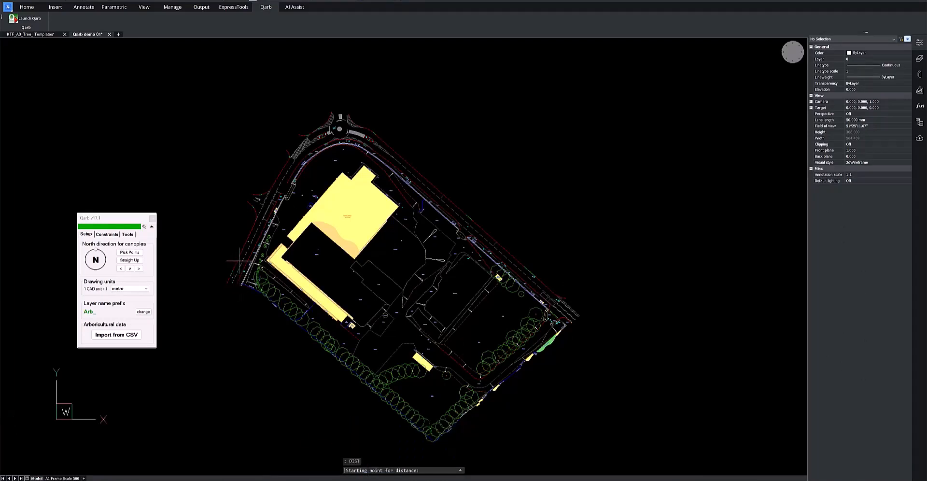
{"action": "scroll", "coordinate": [239, 261], "scroll_direction": "up", "scroll_amount": 5}
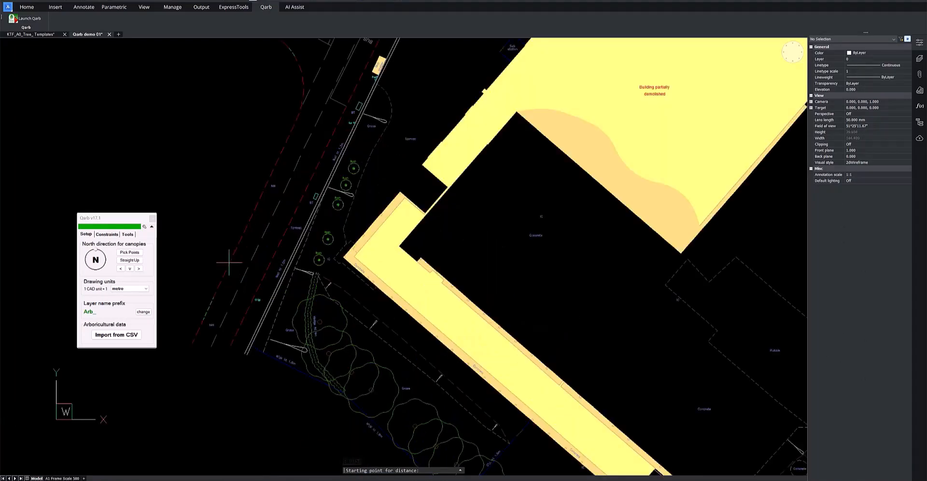
{"action": "left_click", "coordinate": [230, 263]}
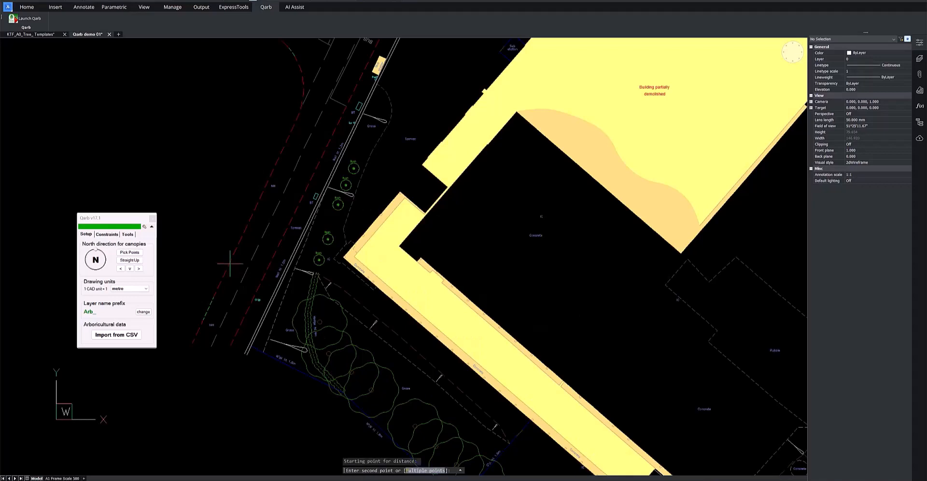
{"action": "left_click", "coordinate": [263, 276]}
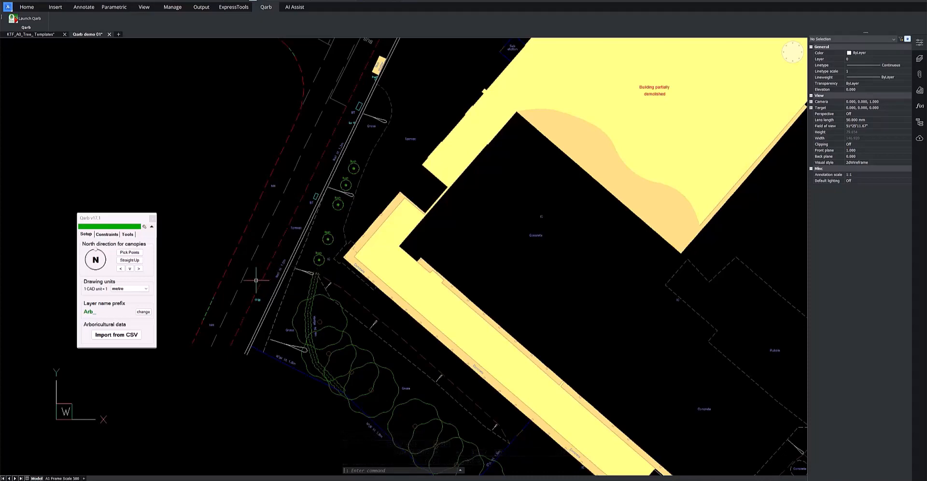
{"action": "middle_click", "coordinate": [256, 280]}
{"action": "middle_click", "coordinate": [256, 279]}
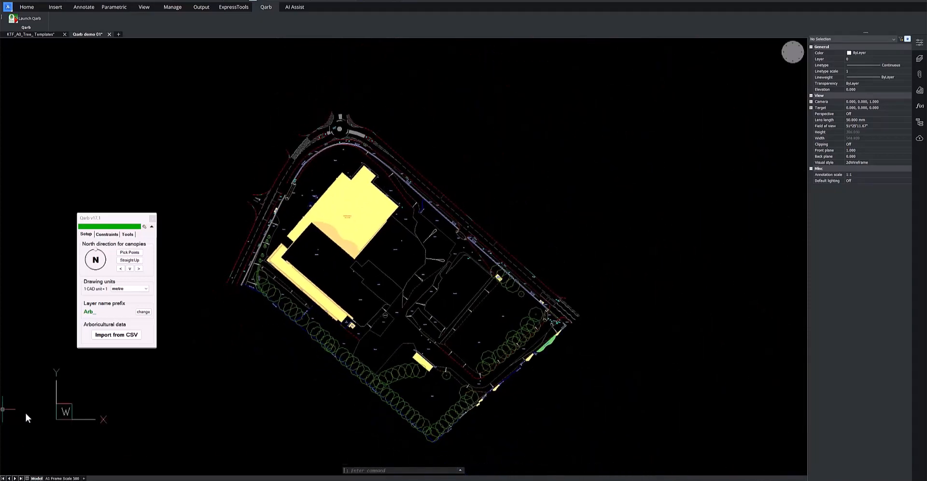
Import the tree survey from Qarb Test Data_Coordinates_70_Setup.csv, keeping Tree Number matched to the Reference field
{"action": "left_click", "coordinate": [110, 335]}
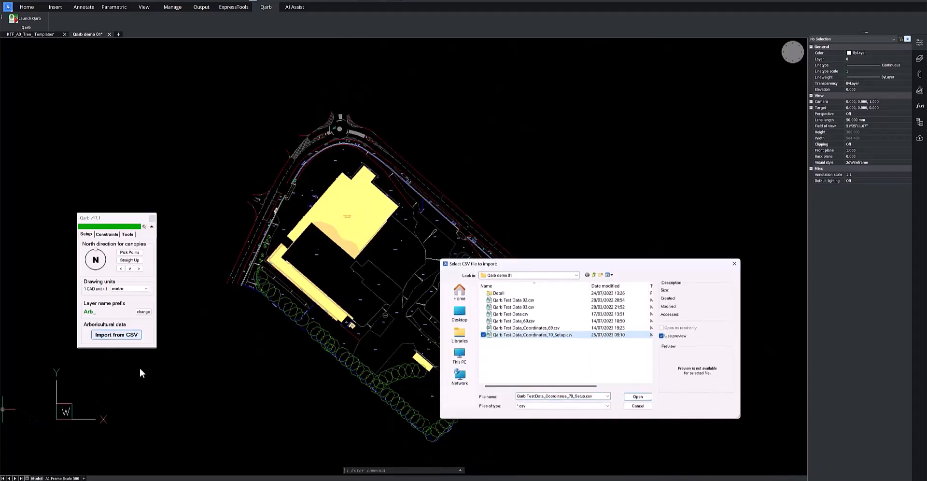
{"action": "double_click", "coordinate": [536, 334]}
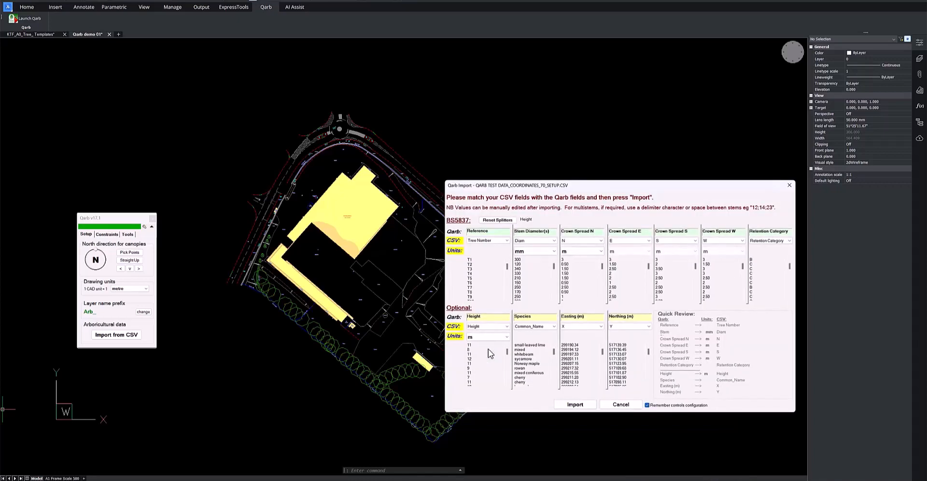
{"action": "left_click", "coordinate": [265, 443]}
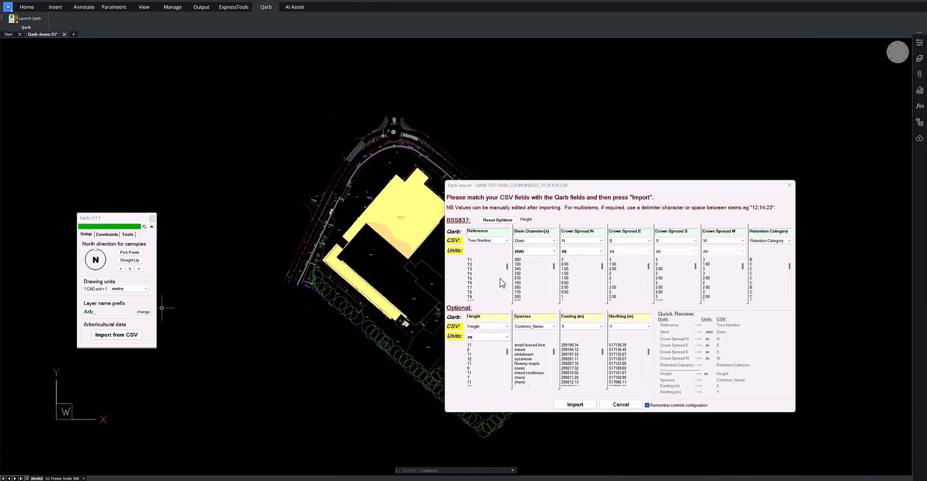
{"action": "left_click", "coordinate": [502, 240]}
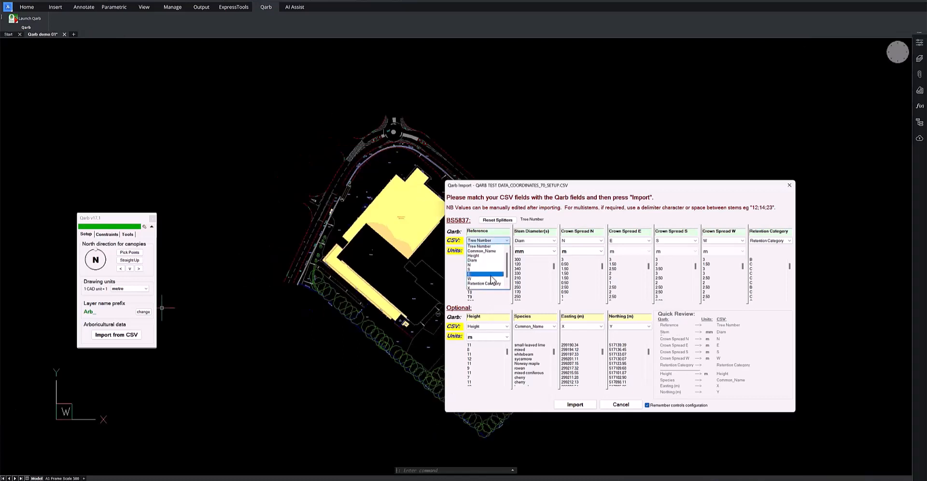
{"action": "left_click", "coordinate": [497, 239]}
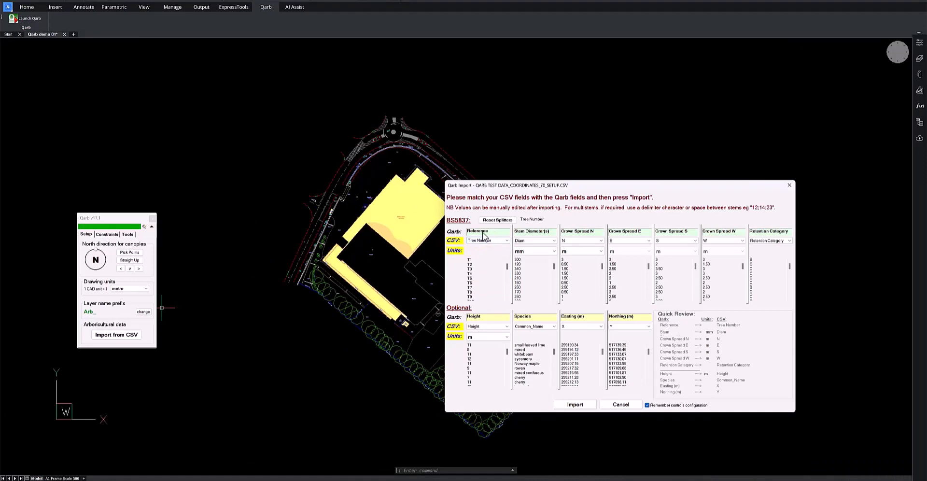
{"action": "left_click", "coordinate": [576, 405]}
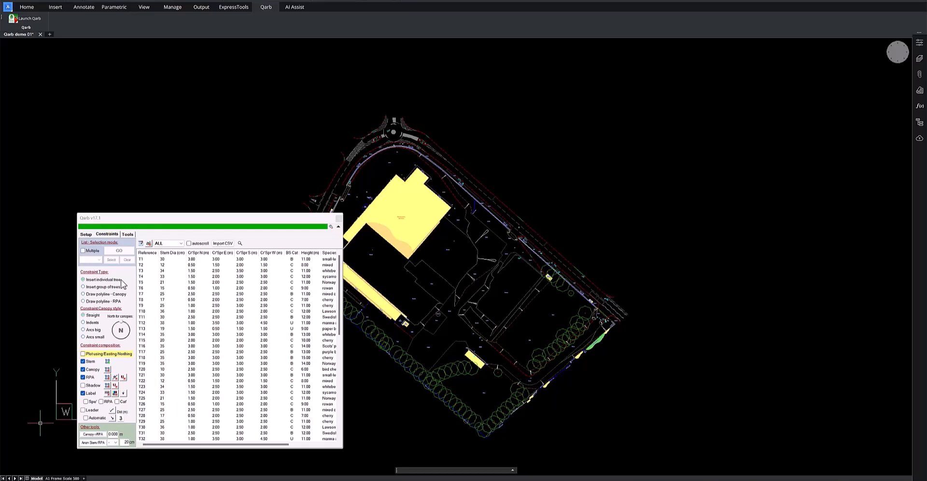
Enable multiple list selection, select trees T1 to T15 and start inserting them
{"action": "left_click", "coordinate": [83, 250]}
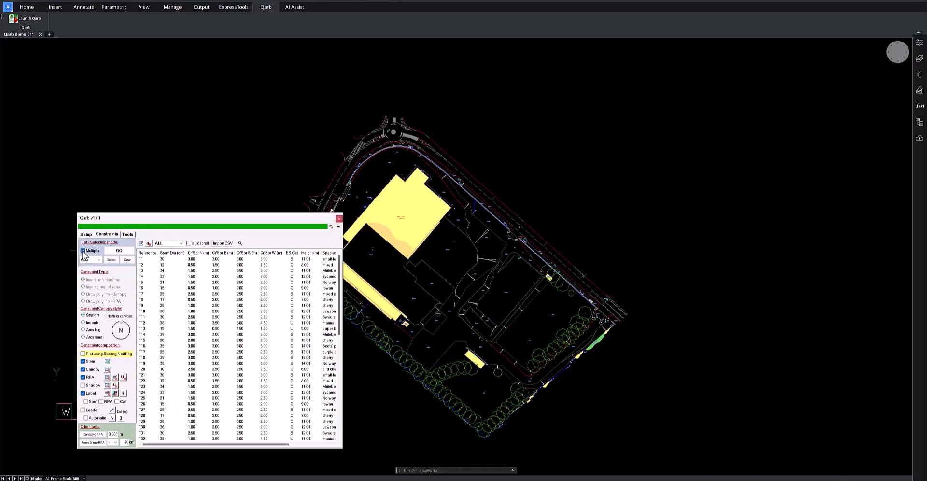
{"action": "left_click", "coordinate": [141, 259]}
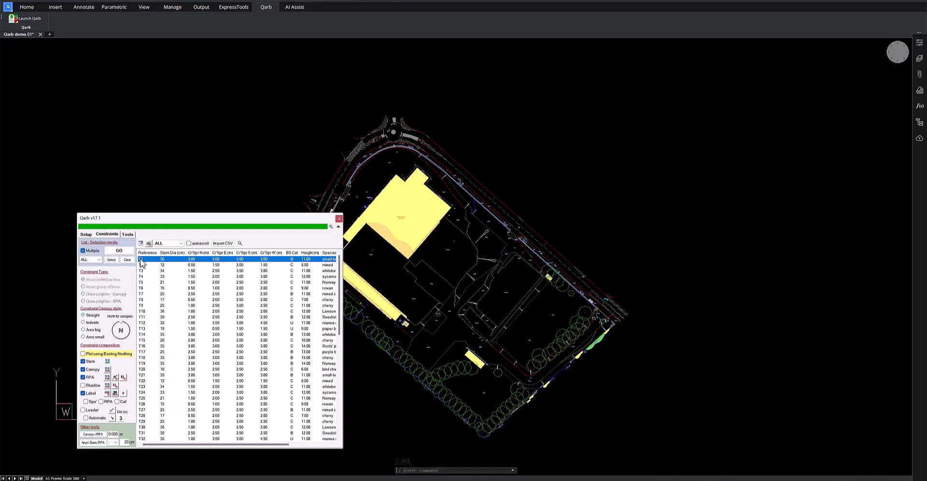
{"action": "left_click", "coordinate": [144, 341], "text": "shift"}
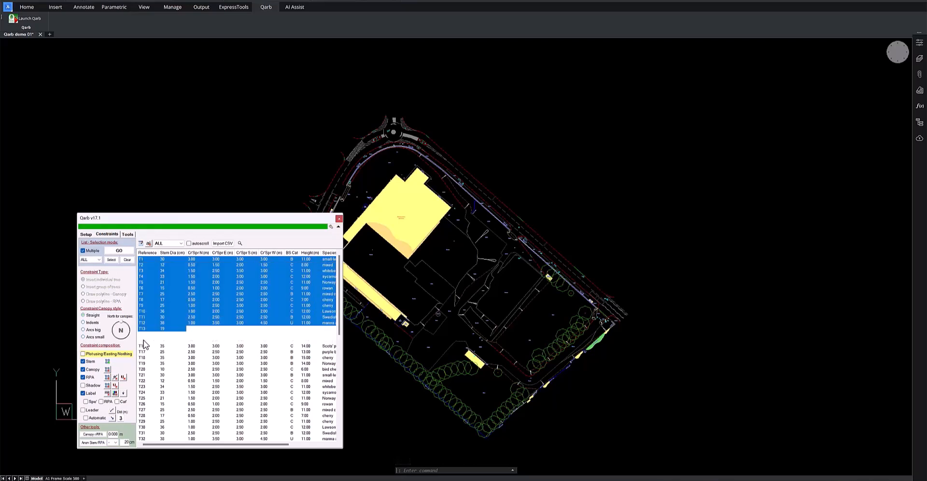
{"action": "left_click", "coordinate": [118, 251]}
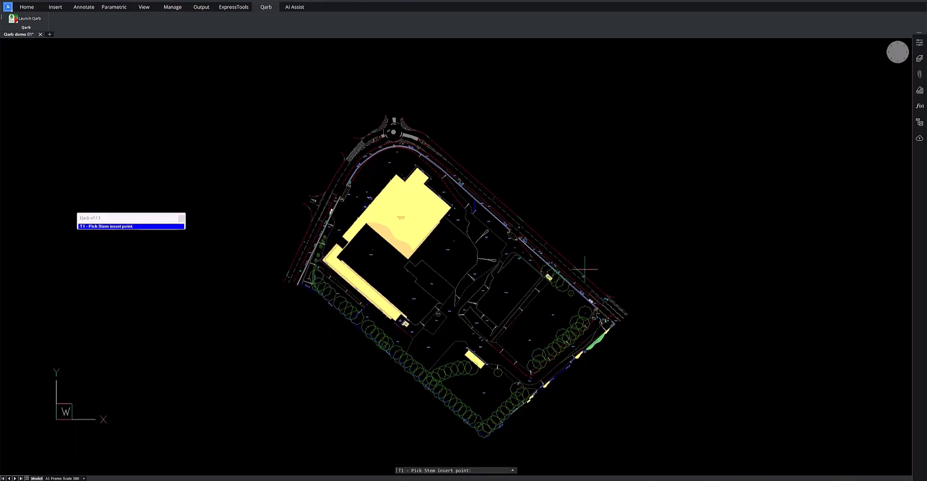
Place the stems of T1 to T5 on the surveyed tree positions running southeast from the caged enclosure
{"action": "scroll", "coordinate": [570, 270], "scroll_direction": "up", "scroll_amount": 5}
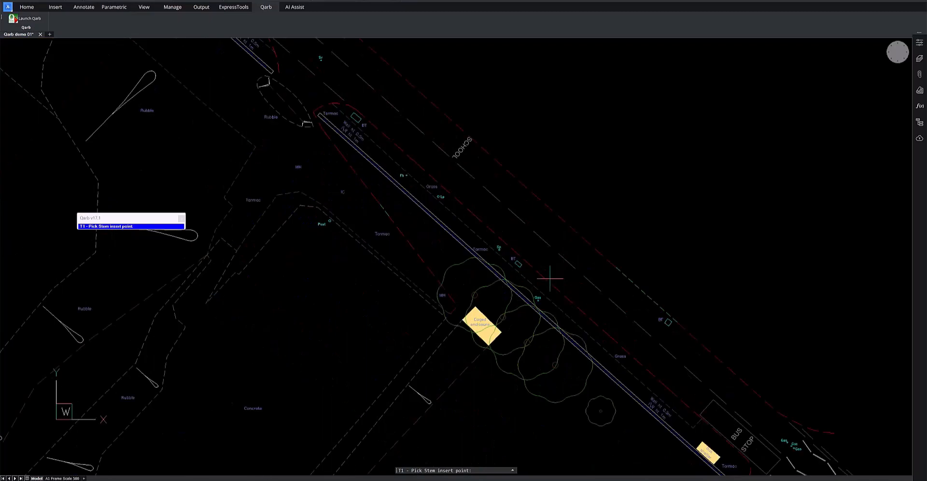
{"action": "left_click", "coordinate": [473, 294]}
{"action": "scroll", "coordinate": [501, 327], "scroll_direction": "down", "scroll_amount": 2}
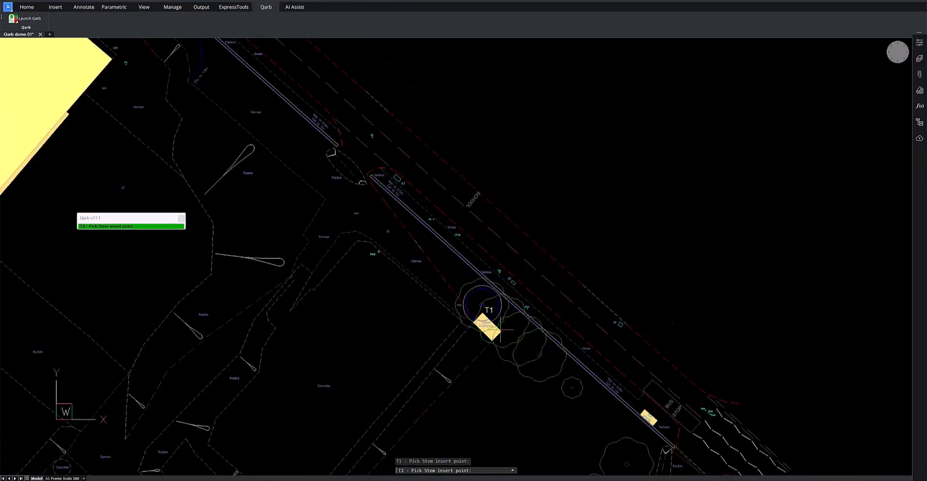
{"action": "scroll", "coordinate": [501, 330], "scroll_direction": "up", "scroll_amount": 4}
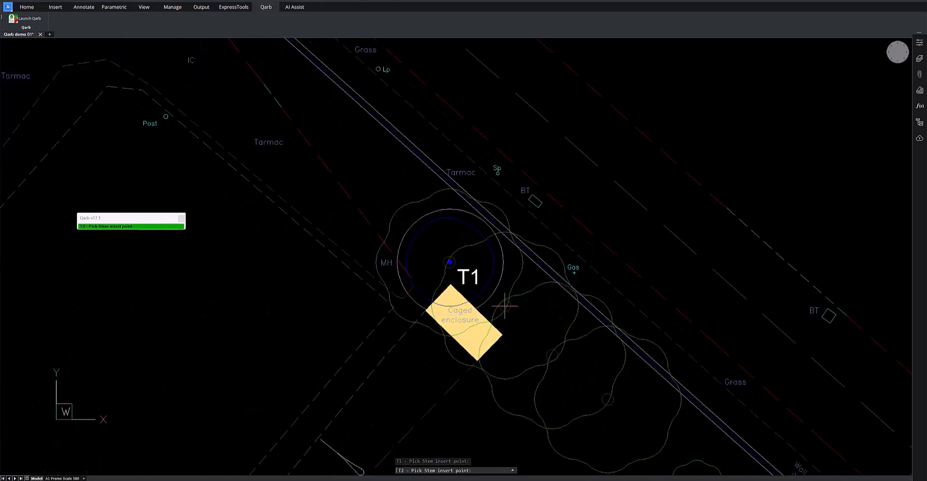
{"action": "left_click", "coordinate": [505, 305]}
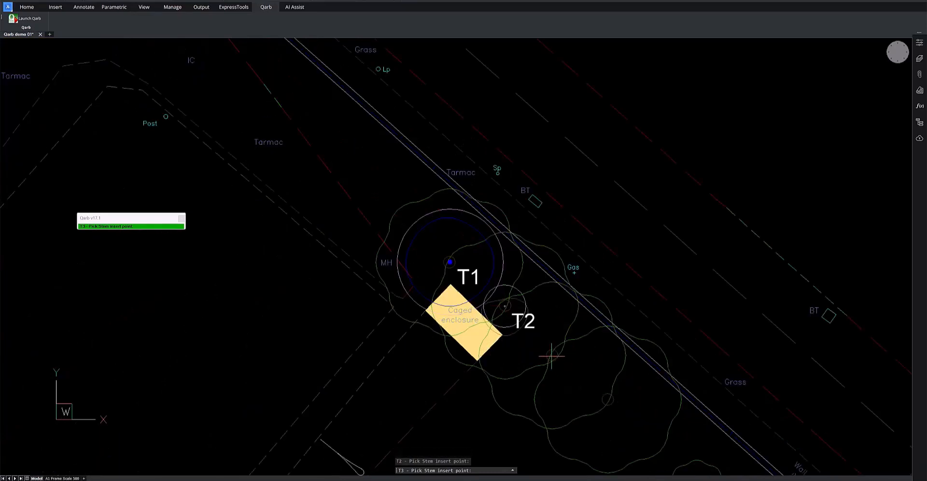
{"action": "left_click", "coordinate": [552, 356]}
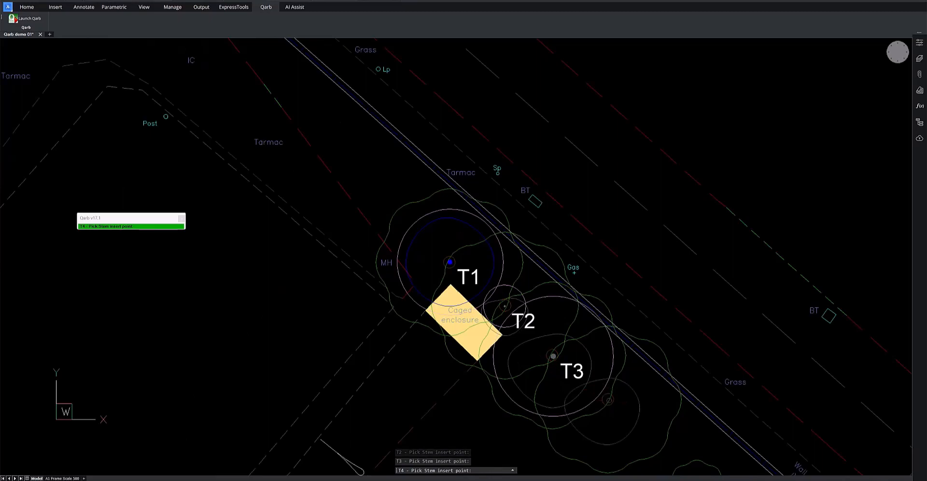
{"action": "left_click", "coordinate": [609, 400]}
{"action": "scroll", "coordinate": [560, 388], "scroll_direction": "down", "scroll_amount": 5}
{"action": "scroll", "coordinate": [587, 419], "scroll_direction": "up", "scroll_amount": 7}
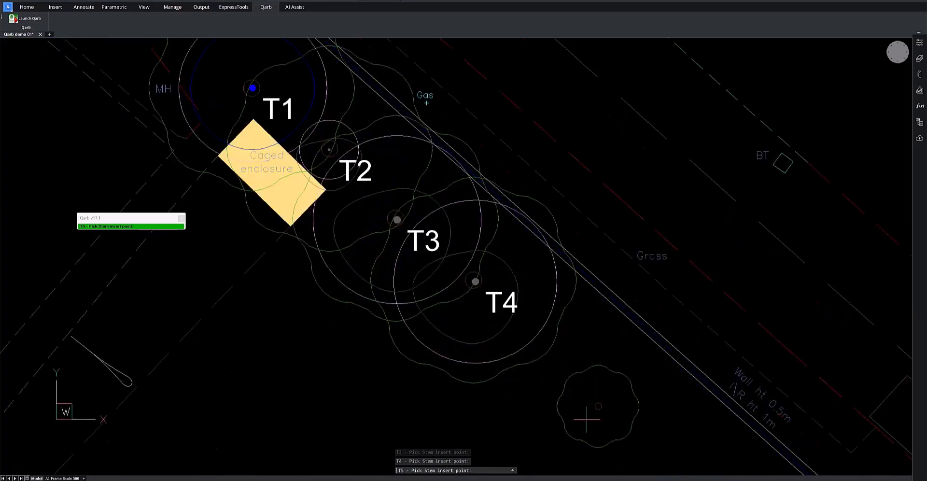
{"action": "left_click", "coordinate": [597, 405]}
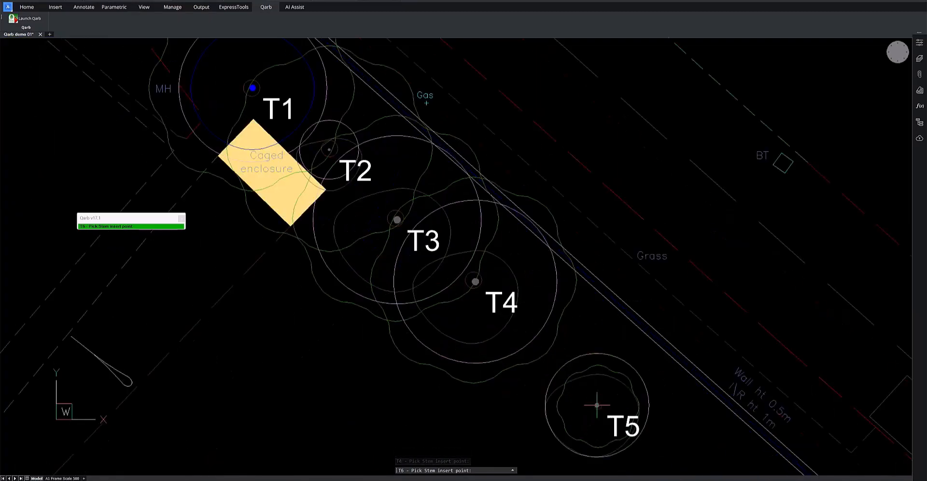
Place the stems of T6 to T10 on the surveyed trees southwest of the bus stop
{"action": "scroll", "coordinate": [471, 388], "scroll_direction": "down", "scroll_amount": 8}
{"action": "scroll", "coordinate": [513, 430], "scroll_direction": "up", "scroll_amount": 5}
{"action": "left_click", "coordinate": [484, 393]}
{"action": "scroll", "coordinate": [475, 460], "scroll_direction": "up", "scroll_amount": 3}
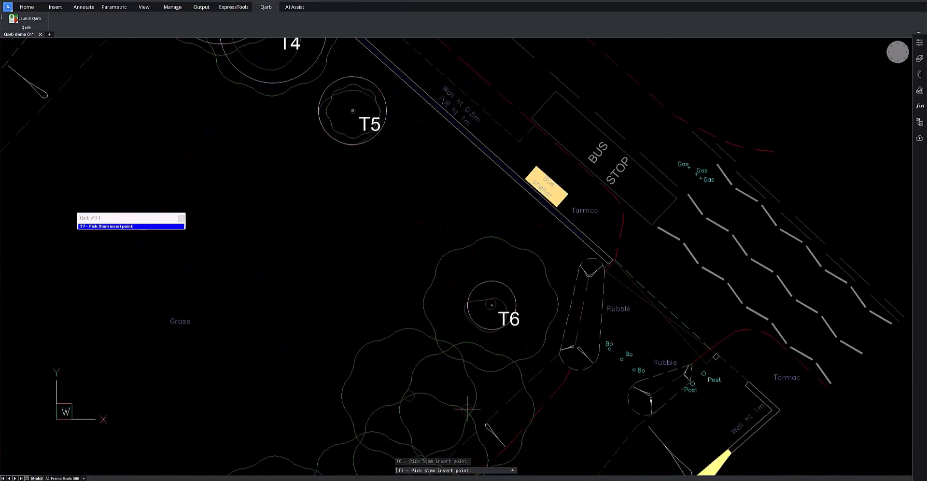
{"action": "left_click", "coordinate": [467, 409]}
{"action": "scroll", "coordinate": [467, 409], "scroll_direction": "down", "scroll_amount": 5}
{"action": "scroll", "coordinate": [424, 290], "scroll_direction": "up", "scroll_amount": 6}
{"action": "left_click", "coordinate": [424, 287]}
{"action": "left_click", "coordinate": [439, 370]}
{"action": "left_click", "coordinate": [375, 420]}
Place the stems of T11 to T15 on the next surveyed trees along the southwest row and finish the insertion
{"action": "scroll", "coordinate": [375, 421], "scroll_direction": "down", "scroll_amount": 5}
{"action": "scroll", "coordinate": [382, 425], "scroll_direction": "up", "scroll_amount": 5}
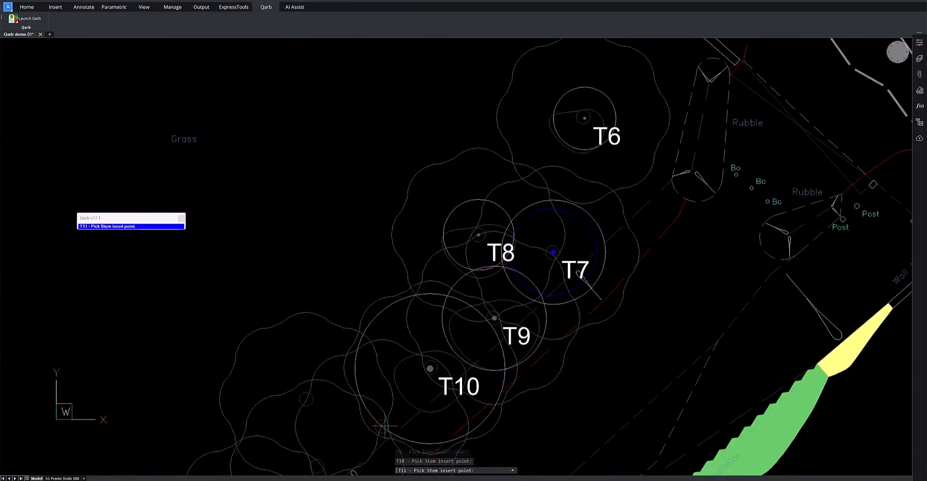
{"action": "left_click", "coordinate": [382, 427]}
{"action": "left_click", "coordinate": [307, 399]}
{"action": "scroll", "coordinate": [306, 399], "scroll_direction": "down", "scroll_amount": 5}
{"action": "scroll", "coordinate": [306, 430], "scroll_direction": "up", "scroll_amount": 5}
{"action": "left_click", "coordinate": [323, 379]}
{"action": "left_click", "coordinate": [260, 429]}
{"action": "scroll", "coordinate": [260, 429], "scroll_direction": "down", "scroll_amount": 5}
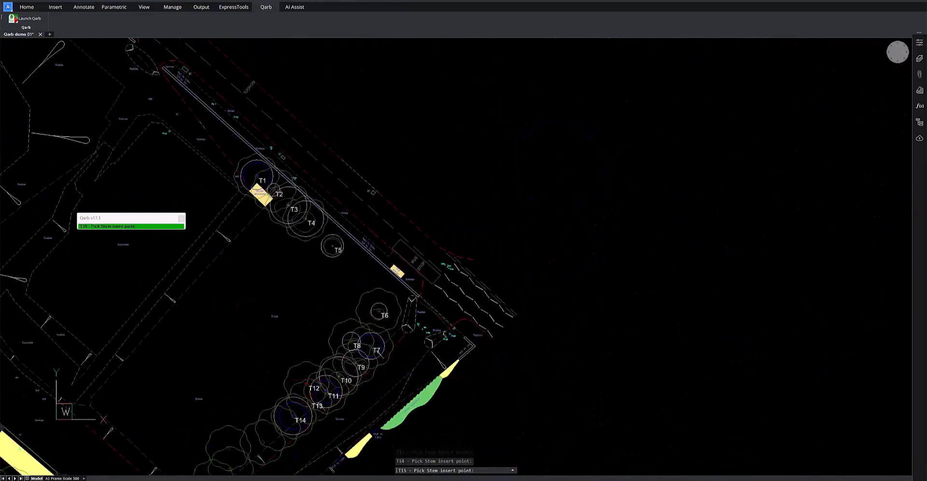
{"action": "scroll", "coordinate": [269, 460], "scroll_direction": "up", "scroll_amount": 5}
{"action": "key", "text": "Escape"}
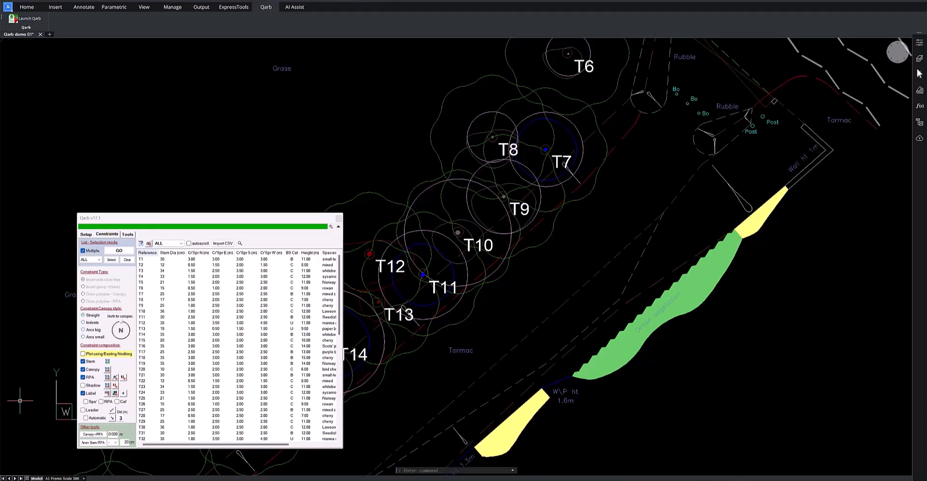
Turn off the original survey layers TREE_CANOPY and TREE_TRUNK
{"action": "left_click", "coordinate": [919, 58]}
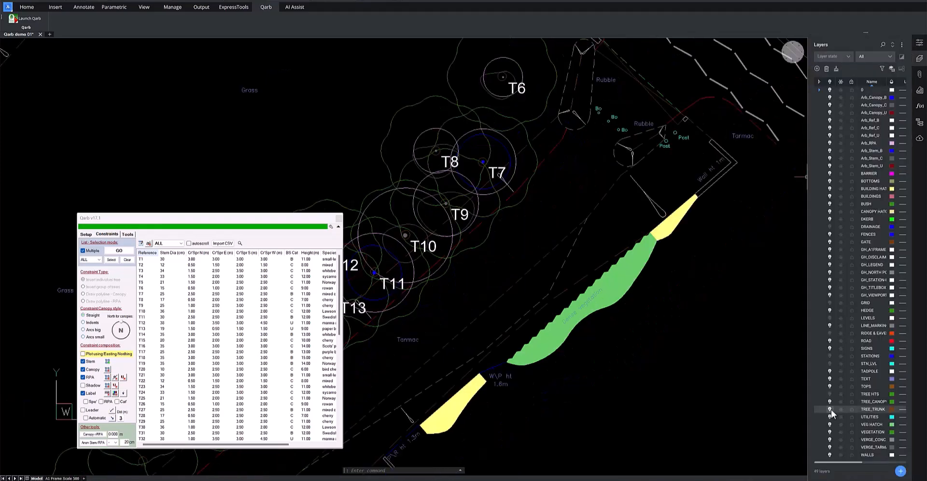
{"action": "left_click", "coordinate": [830, 401]}
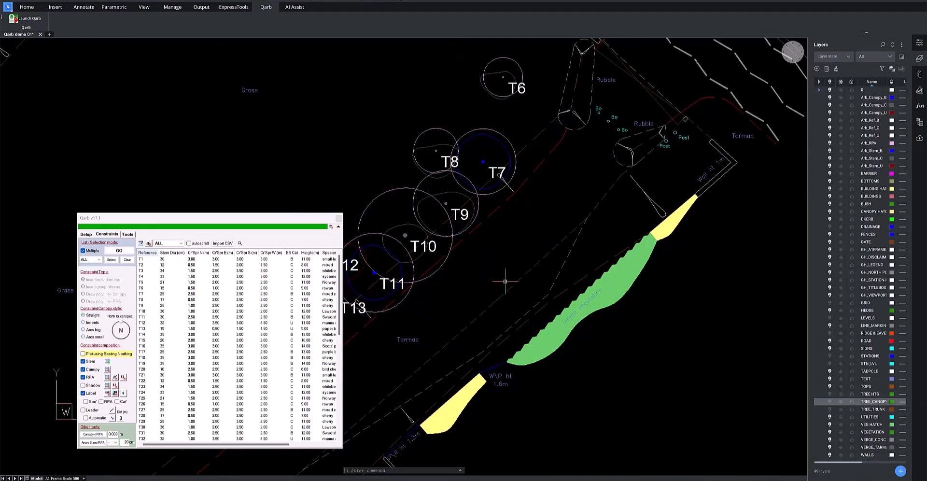
Set the target canopy style to Indents and swap the canopy of tree T14 to it
{"action": "left_click", "coordinate": [126, 235]}
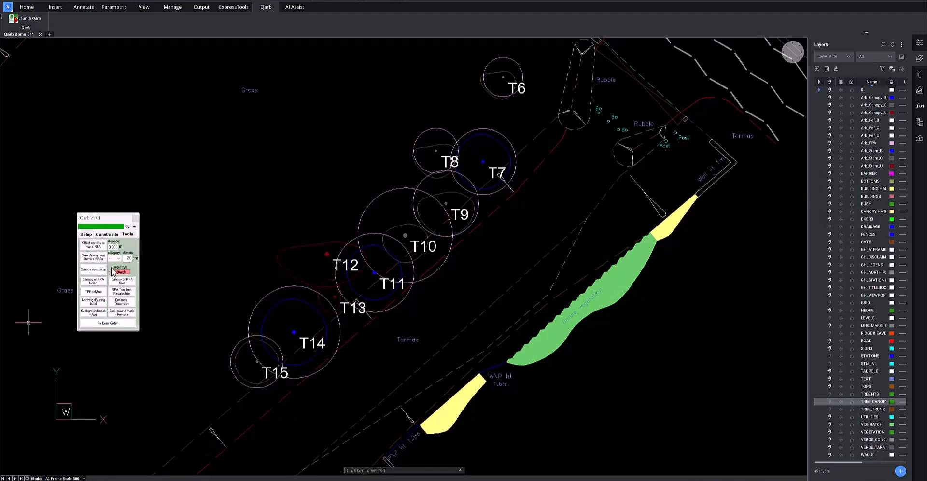
{"action": "left_click", "coordinate": [127, 273]}
{"action": "left_click", "coordinate": [93, 271]}
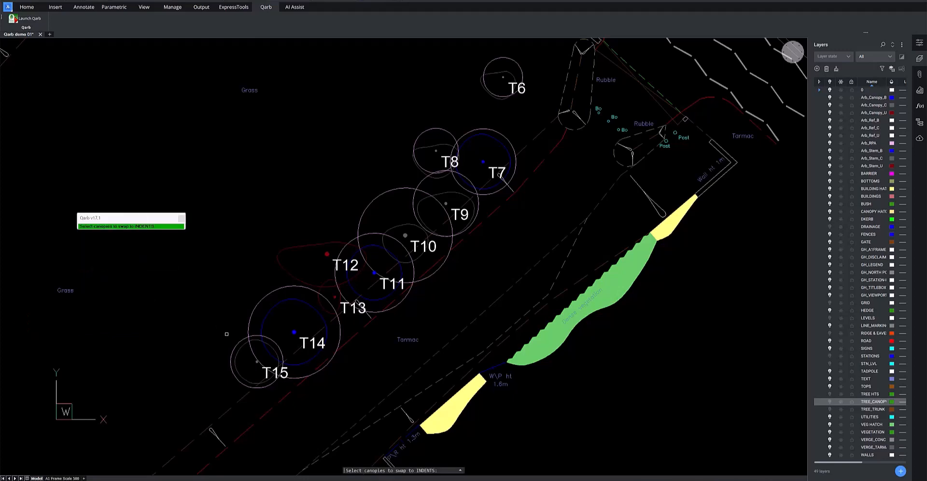
{"action": "left_click", "coordinate": [284, 309]}
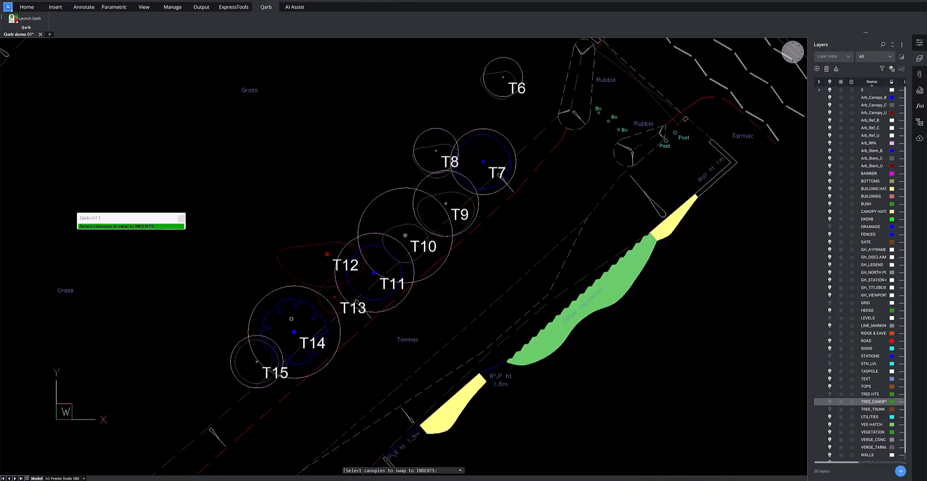
Finish the canopy swap and unite the overlapping outer RPA outlines of T11, T10, T9, T8 and T7 into one polyline
{"action": "key", "text": "Return"}
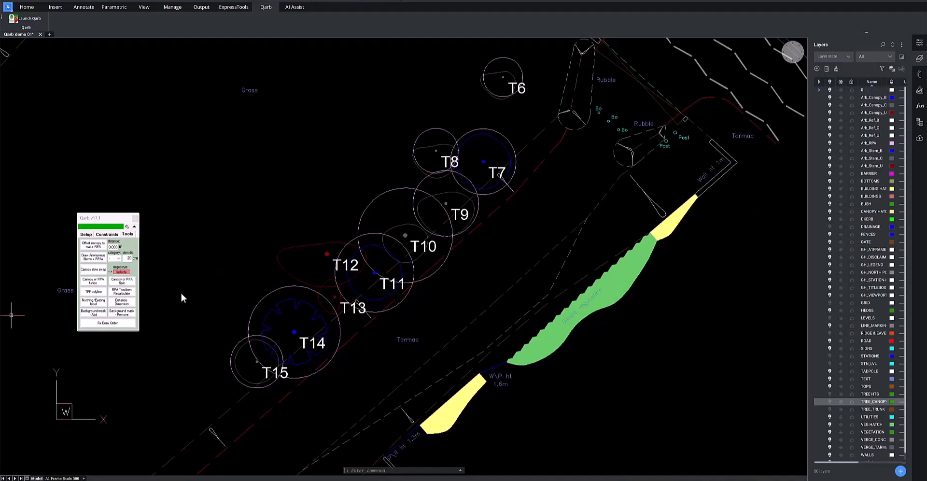
{"action": "left_click", "coordinate": [101, 282]}
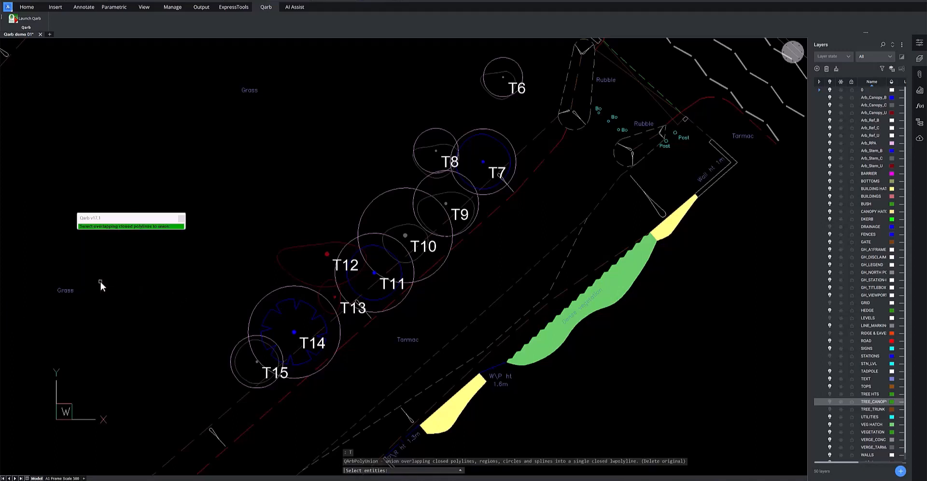
{"action": "left_click", "coordinate": [349, 239]}
{"action": "left_click", "coordinate": [363, 212]}
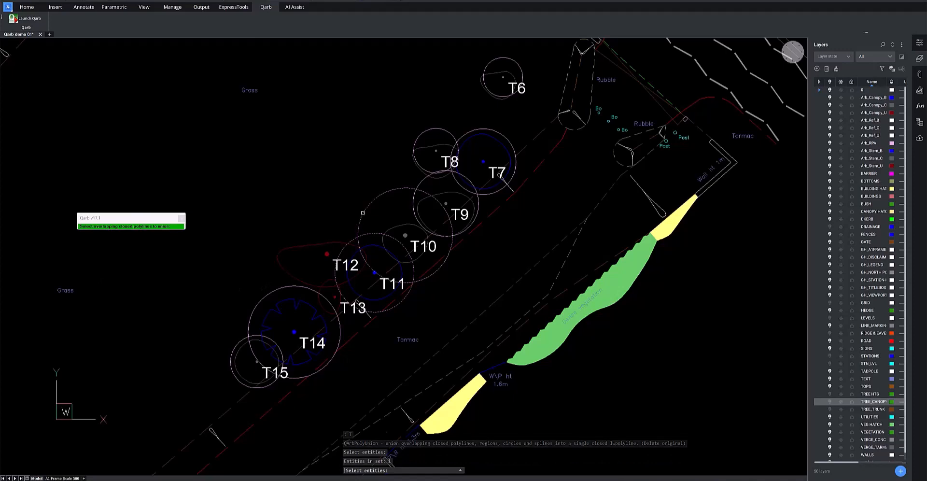
{"action": "left_click", "coordinate": [423, 180]}
{"action": "left_click", "coordinate": [420, 144]}
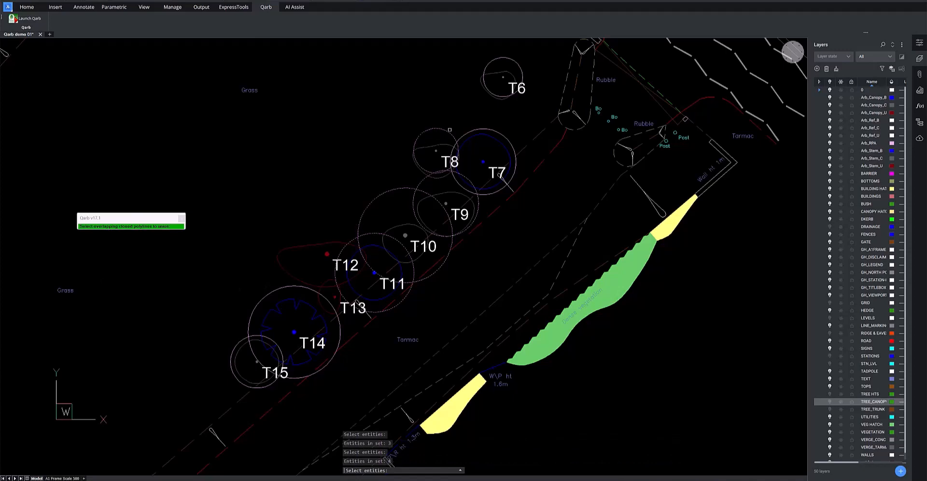
{"action": "left_click", "coordinate": [469, 132]}
{"action": "key", "text": "Return"}
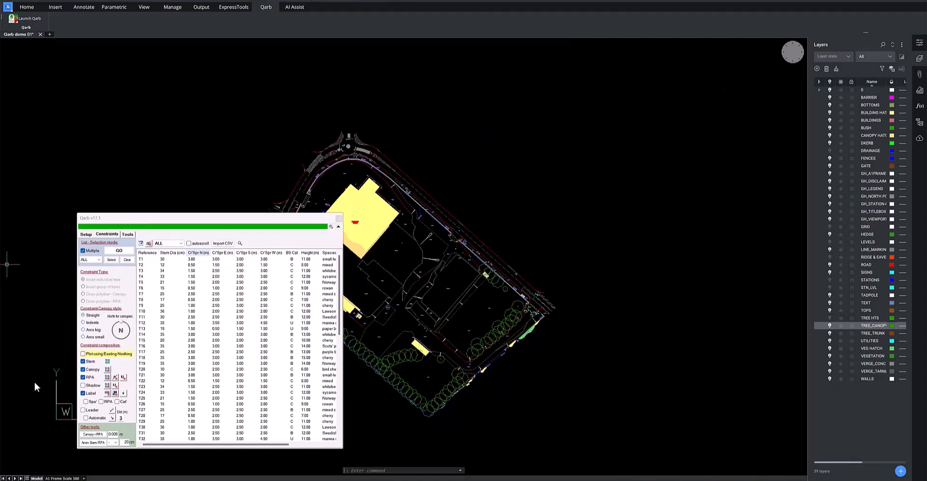
Plot all listed trees in one batch using their Easting and Northing coordinates
{"action": "left_click", "coordinate": [83, 353]}
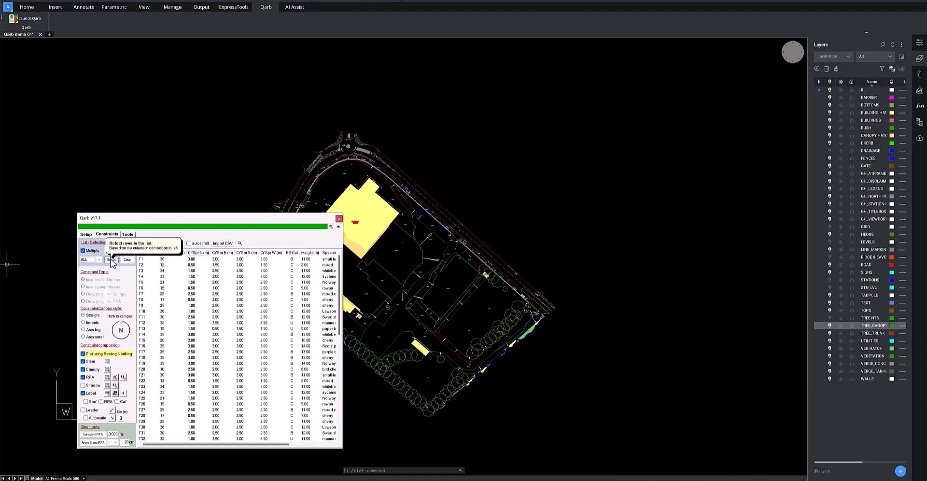
{"action": "left_click", "coordinate": [111, 260]}
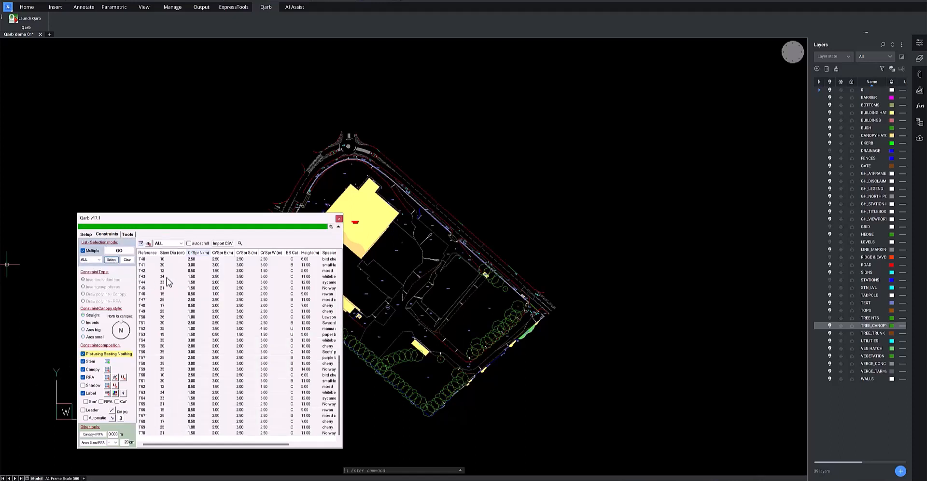
{"action": "left_click", "coordinate": [125, 251]}
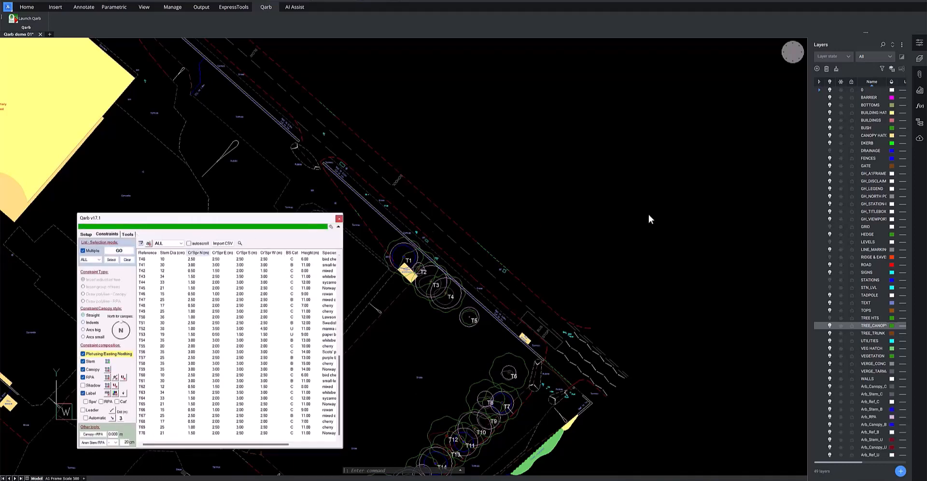
Turn off the original survey layers TREE_CANOPY and TREE_TRUNK to leave only the plotted trees
{"action": "left_click", "coordinate": [833, 325]}
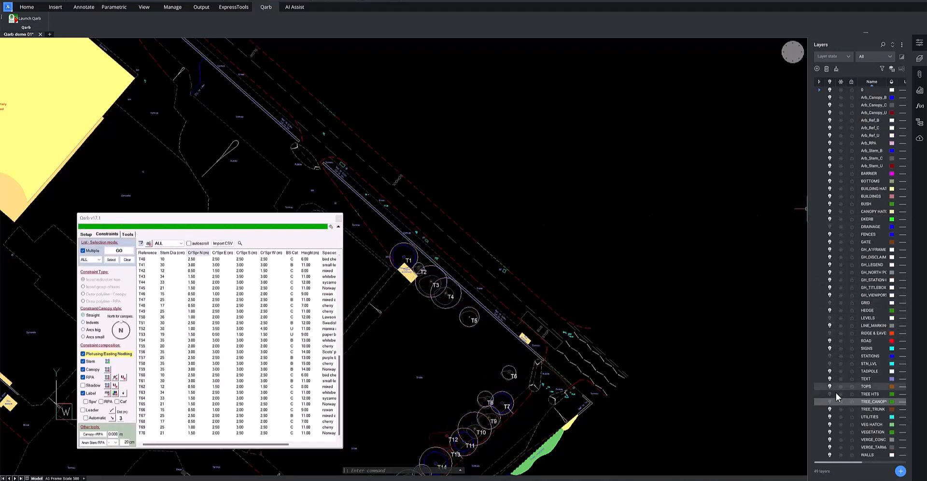
{"action": "left_click", "coordinate": [830, 409]}
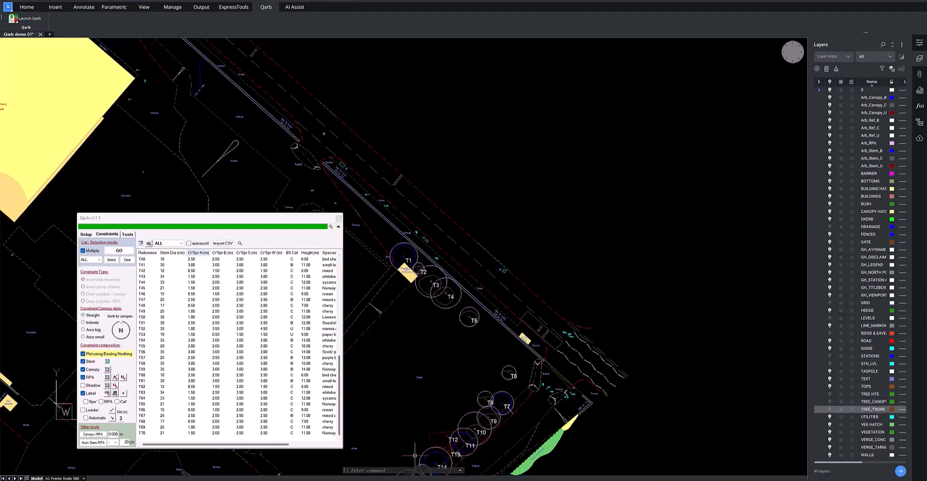
Zoom to the drawing extents and close the Qarb dialog to examine the plotted trees across the whole site
{"action": "left_click", "coordinate": [358, 469]}
{"action": "type", "text": "zoom"}
{"action": "key", "text": "Return"}
{"action": "type", "text": "e"}
{"action": "key", "text": "Return"}
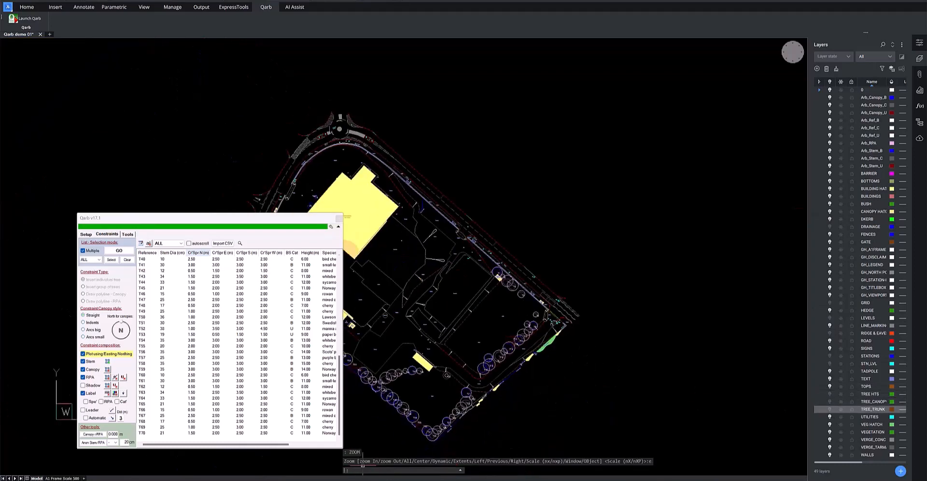
{"action": "left_click", "coordinate": [339, 218]}
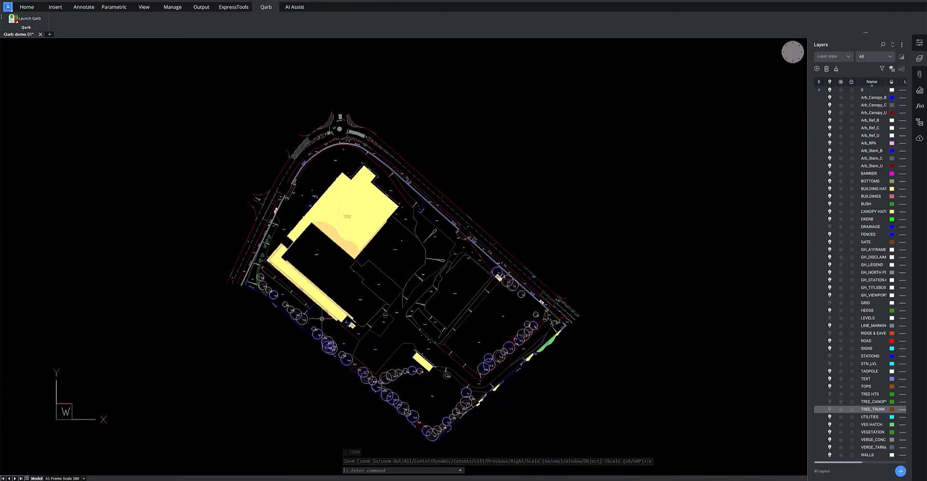
{"action": "scroll", "coordinate": [295, 329], "scroll_direction": "up", "scroll_amount": 5}
{"action": "scroll", "coordinate": [292, 336], "scroll_direction": "down", "scroll_amount": 6}
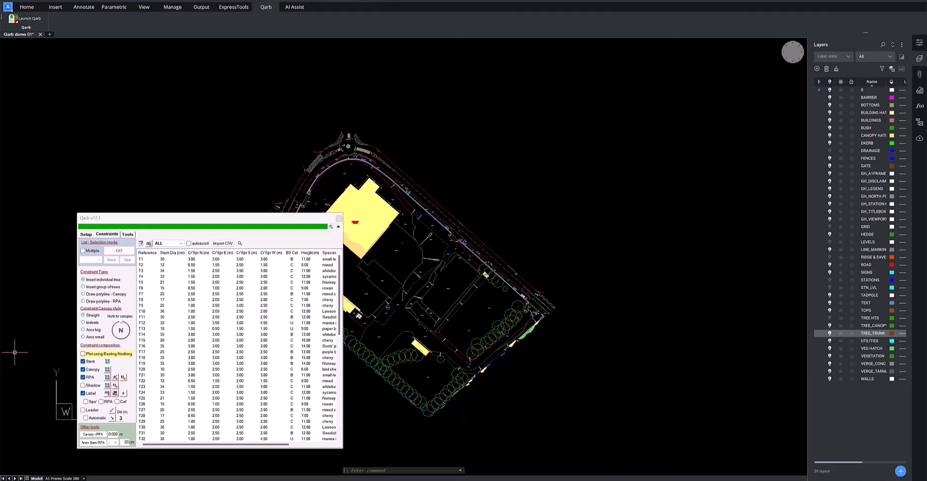
Enable hatching for the canopy and RPA and turn on the label leader in the constraint composition
{"action": "left_click", "coordinate": [108, 371]}
{"action": "left_click", "coordinate": [108, 378]}
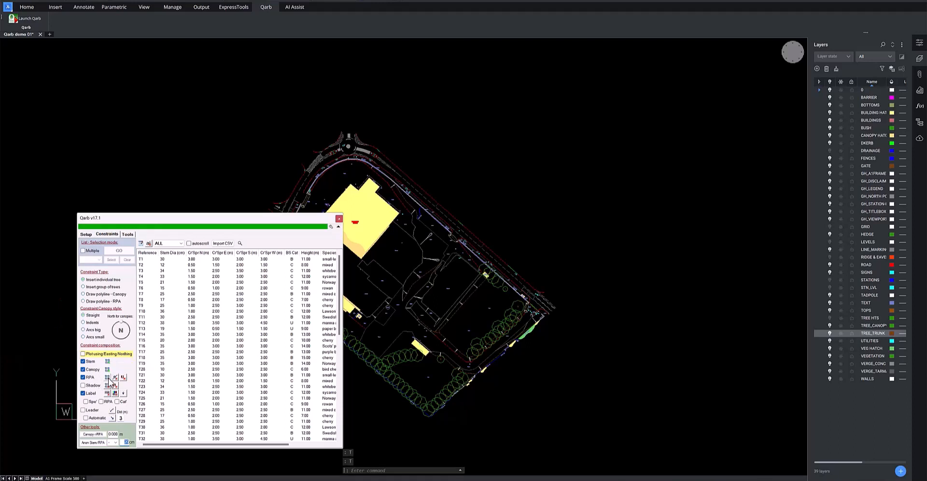
{"action": "left_click", "coordinate": [89, 409]}
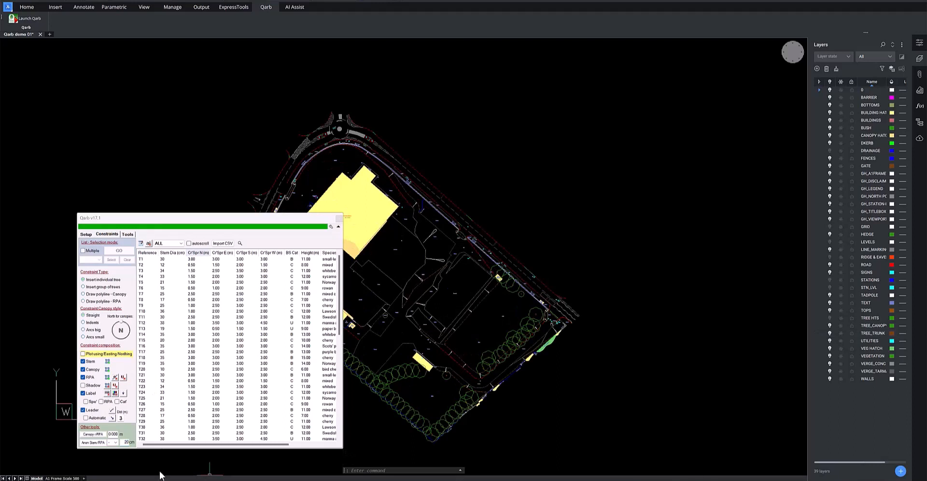
Insert tree T1 on the surveyed trunk beside the caged enclosure and place its leader label to the northeast, near the BT box
{"action": "double_click", "coordinate": [145, 259]}
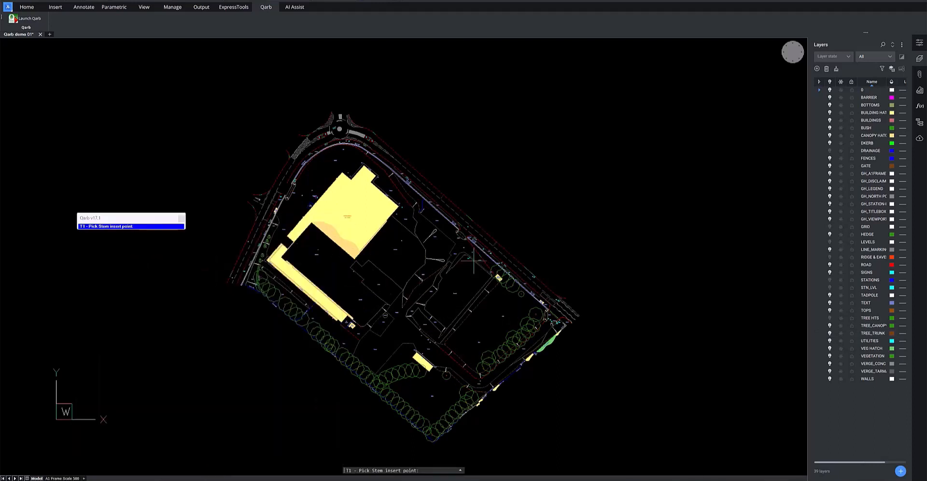
{"action": "scroll", "coordinate": [507, 272], "scroll_direction": "up", "scroll_amount": 6}
{"action": "scroll", "coordinate": [476, 270], "scroll_direction": "up", "scroll_amount": 2}
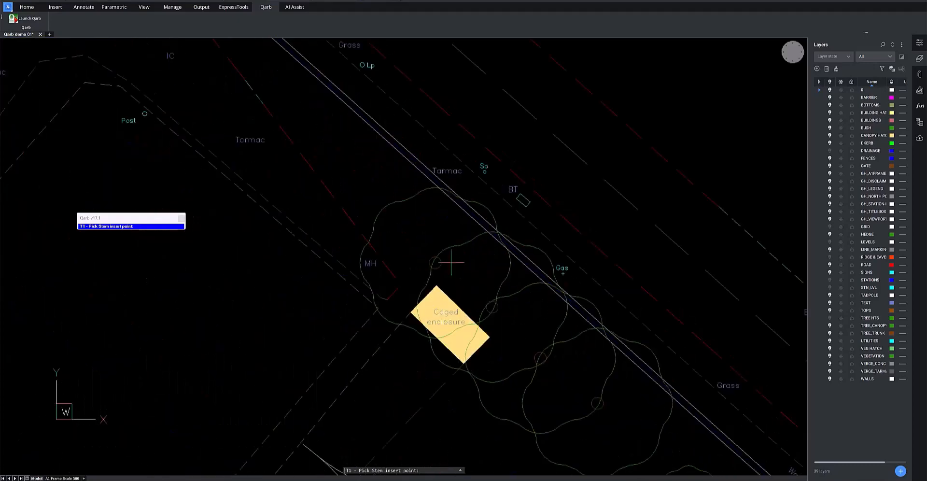
{"action": "left_click", "coordinate": [435, 262]}
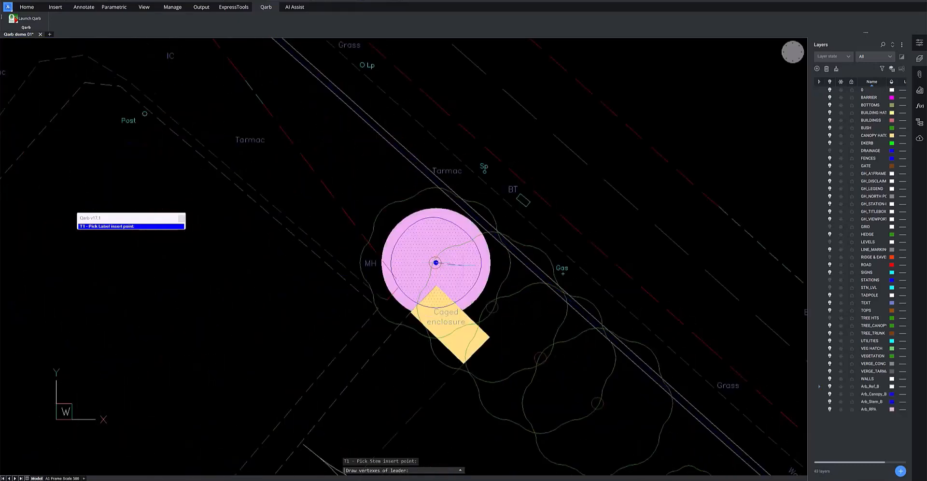
{"action": "left_click", "coordinate": [535, 170]}
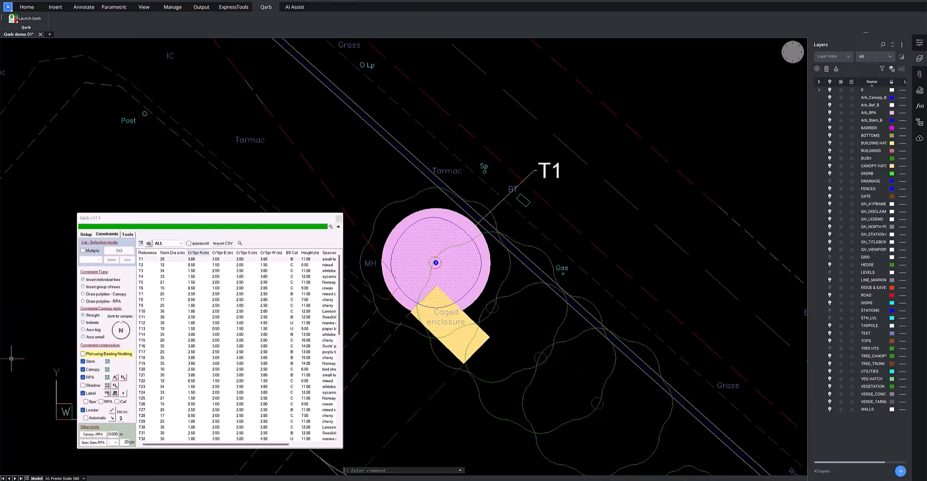